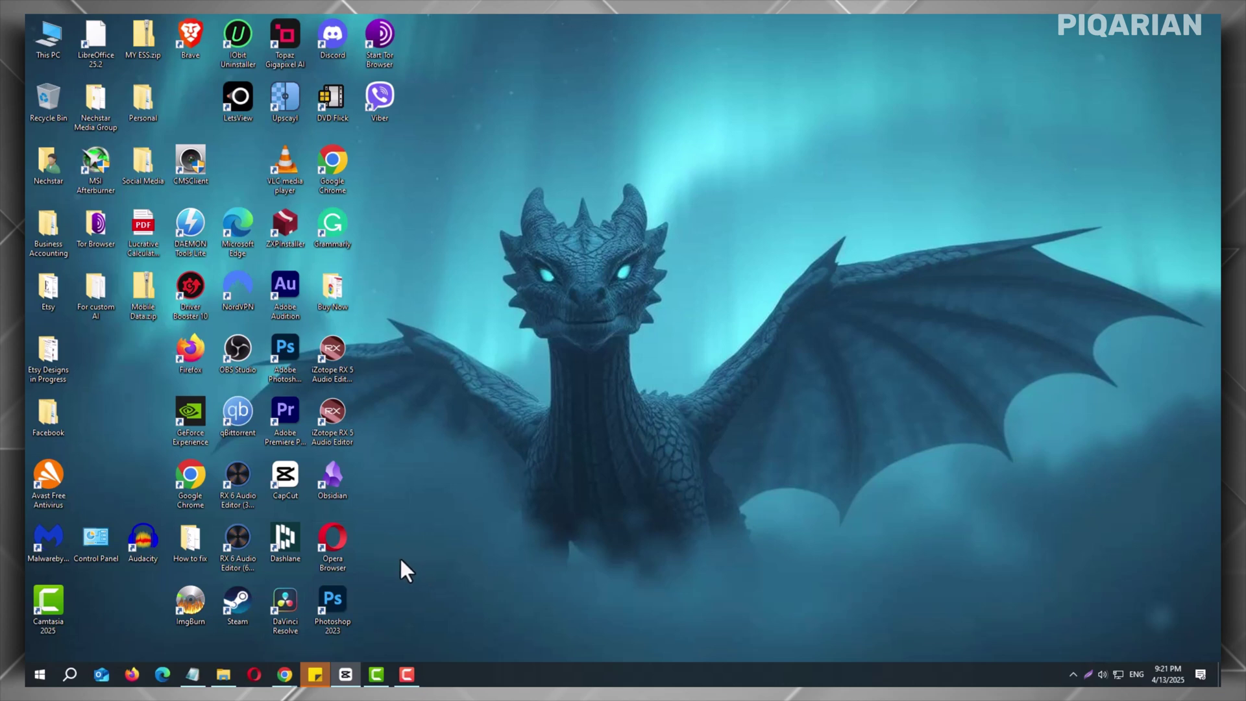
Launch File Explorer from the quick menu and show This PC.
right_click(38, 669)
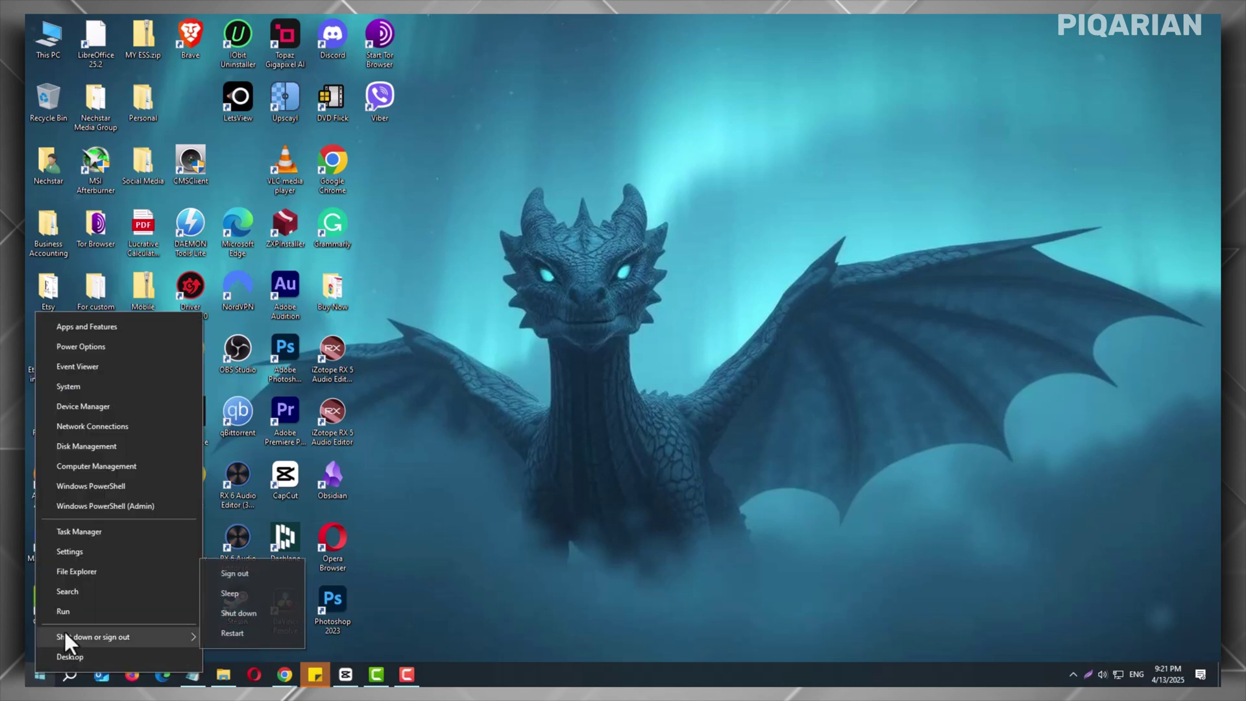
left_click(139, 572)
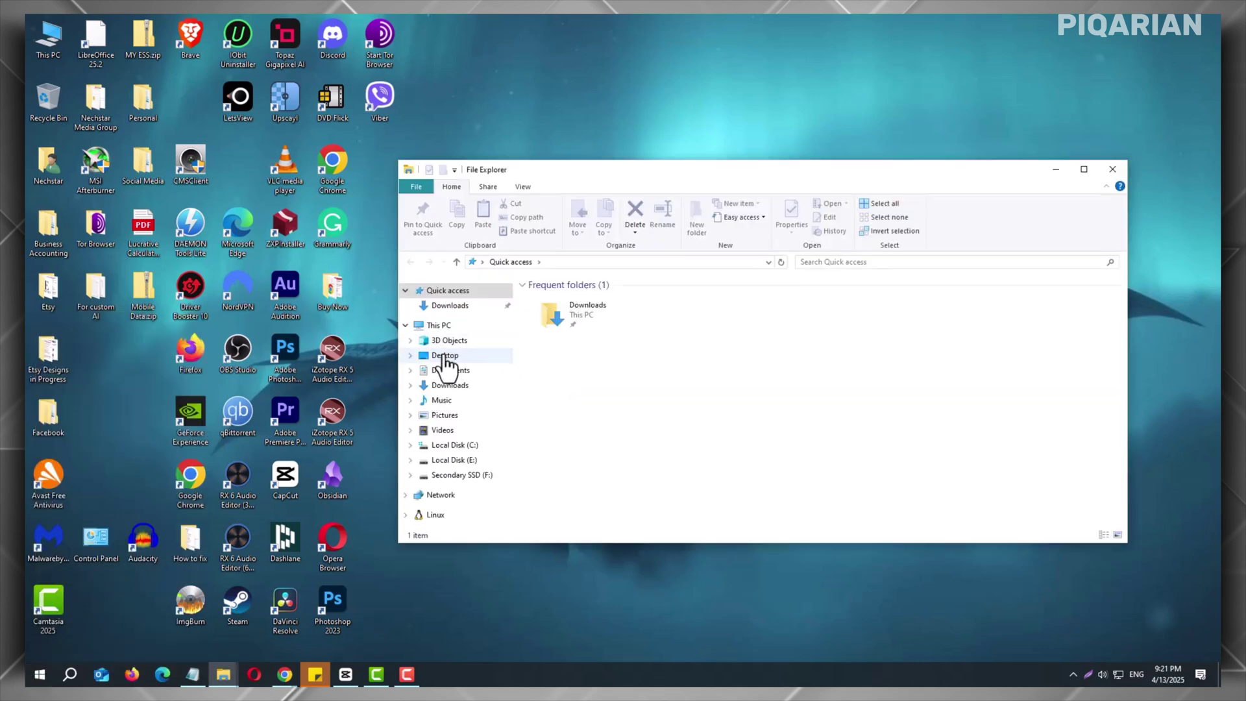
left_click(440, 328)
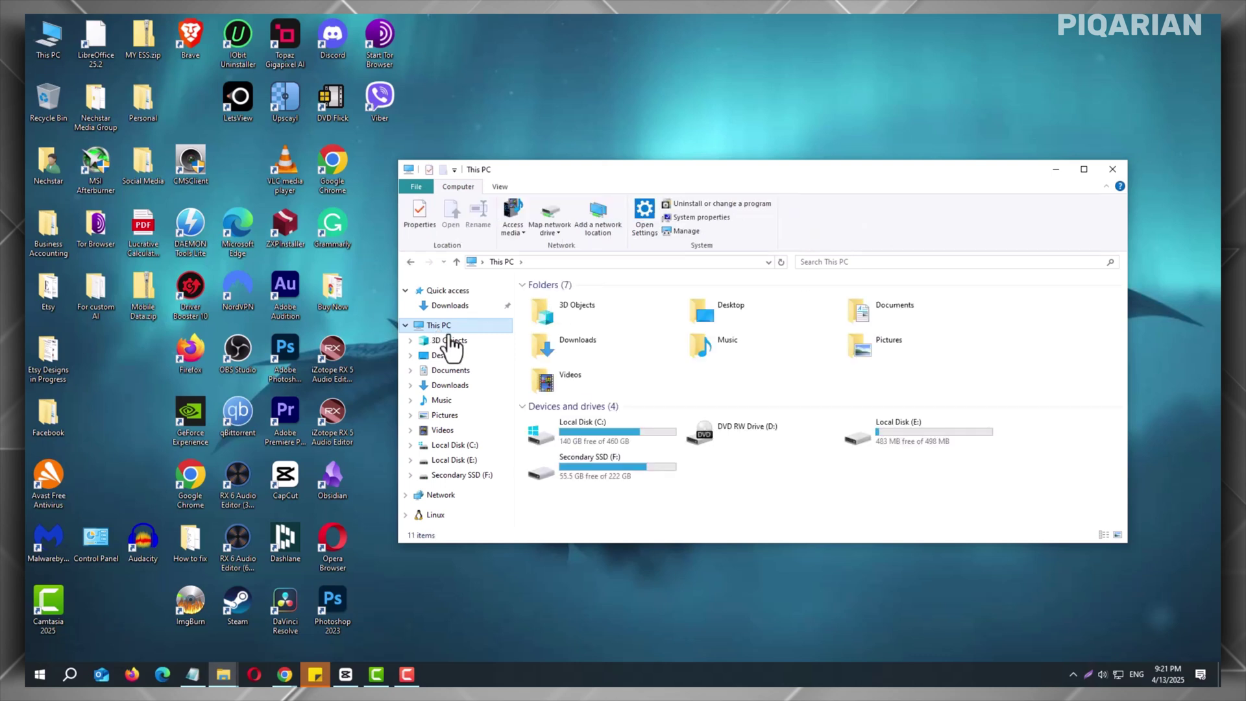
Navigate through Local Disk (C:) and Windows into the SoftwareDistribution folder.
double_click(592, 427)
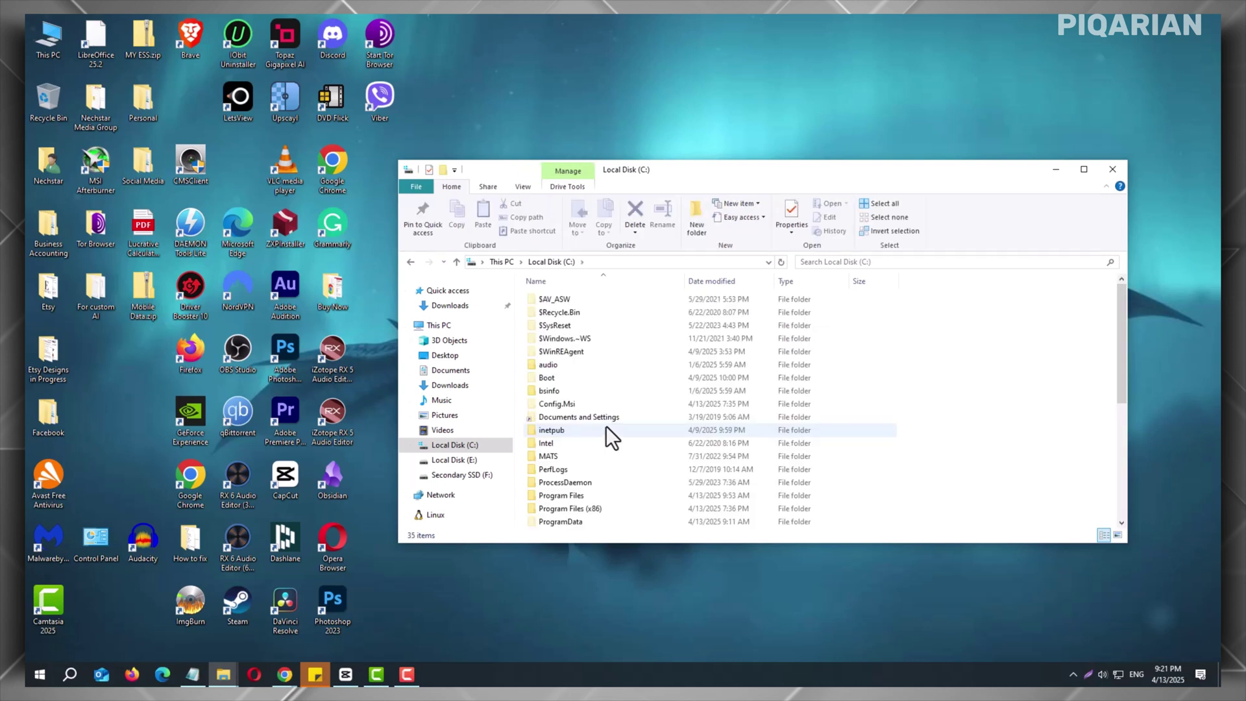
scroll(607, 428, "down", 5)
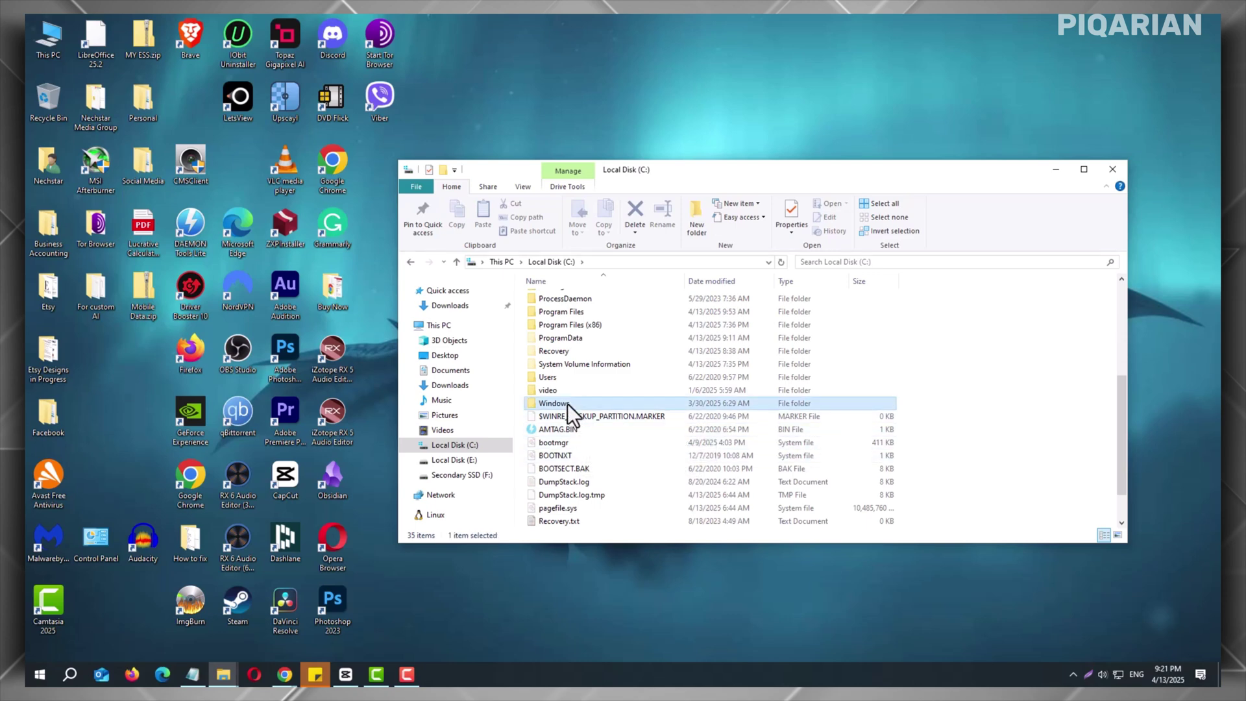
double_click(568, 403)
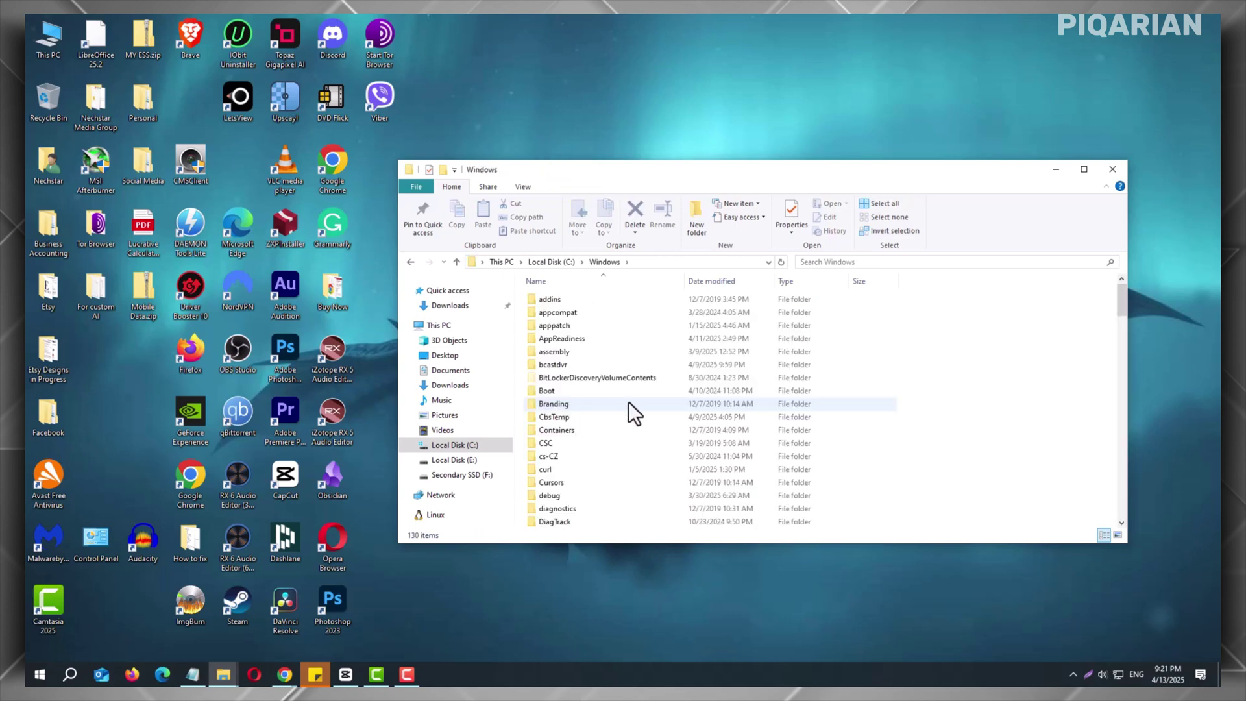
scroll(628, 403, "down", 15)
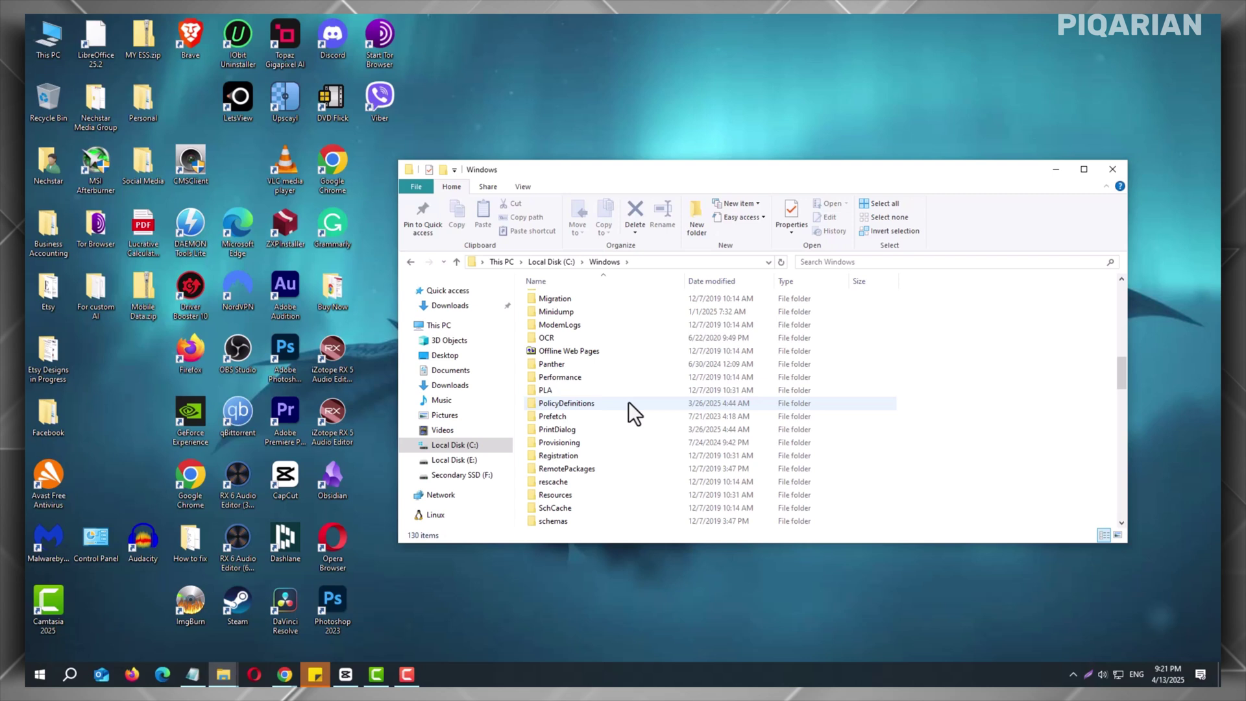
scroll(628, 403, "down", 1)
scroll(621, 403, "down", 1)
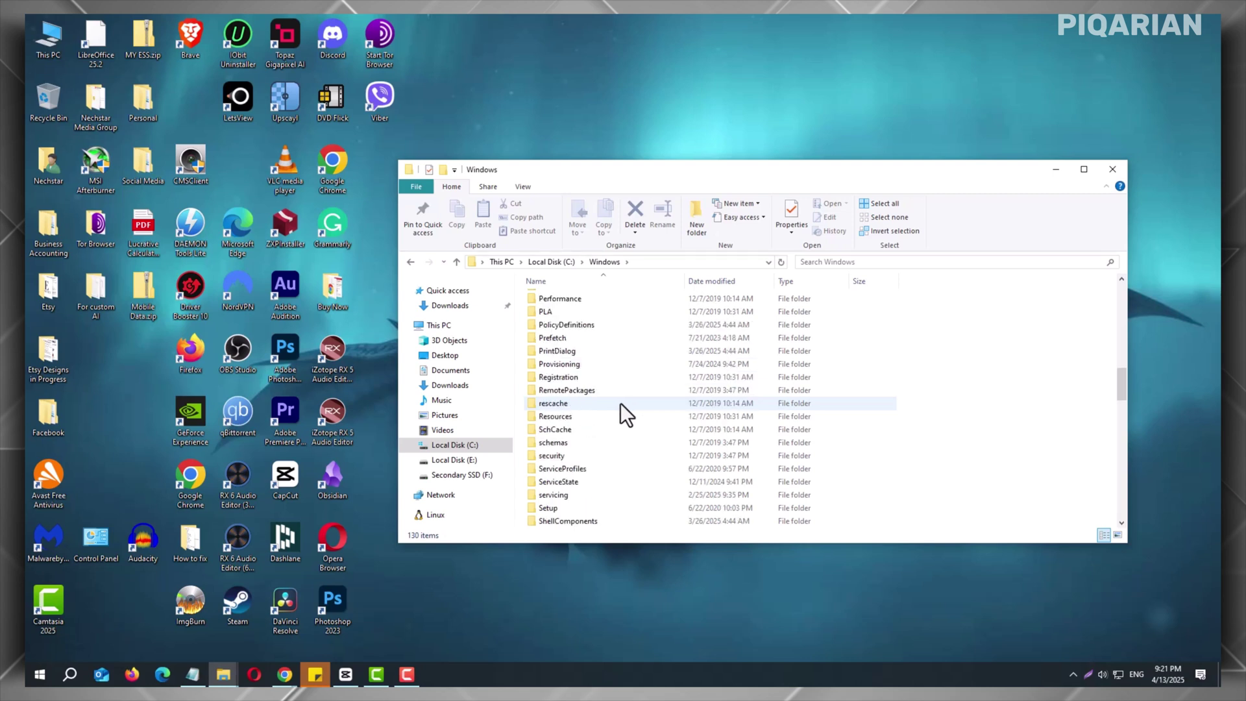
scroll(603, 459, "down", 1)
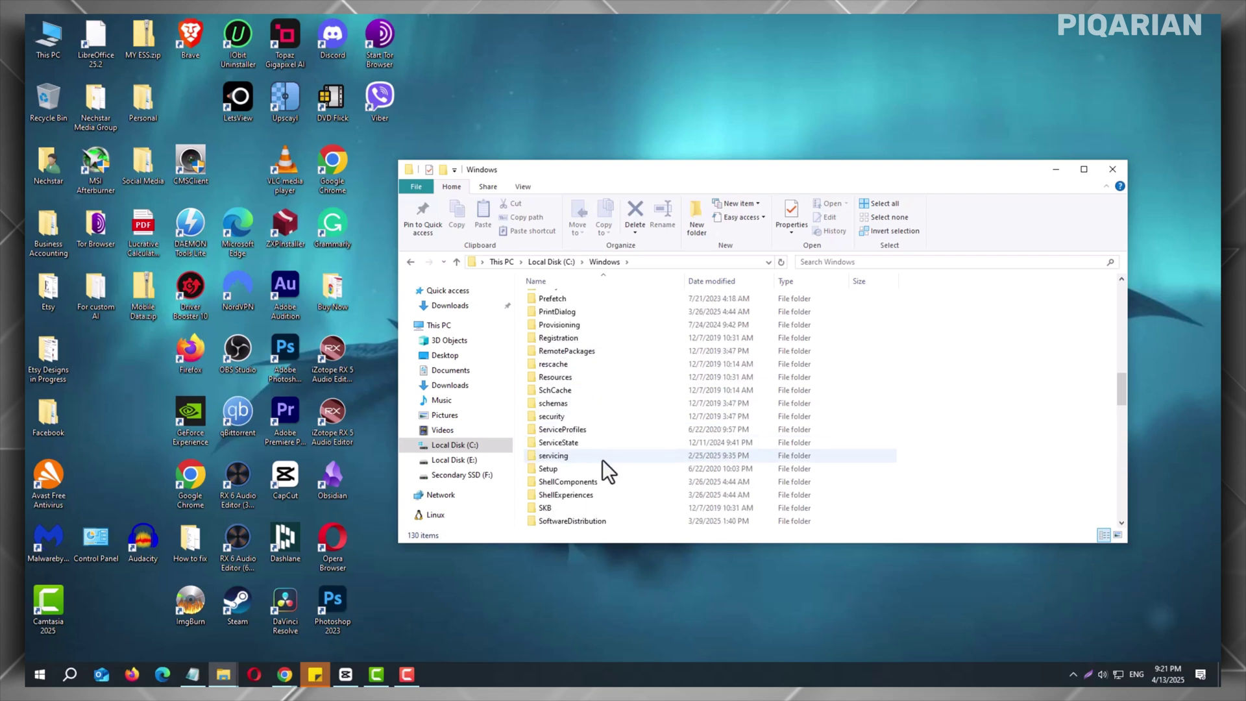
double_click(578, 523)
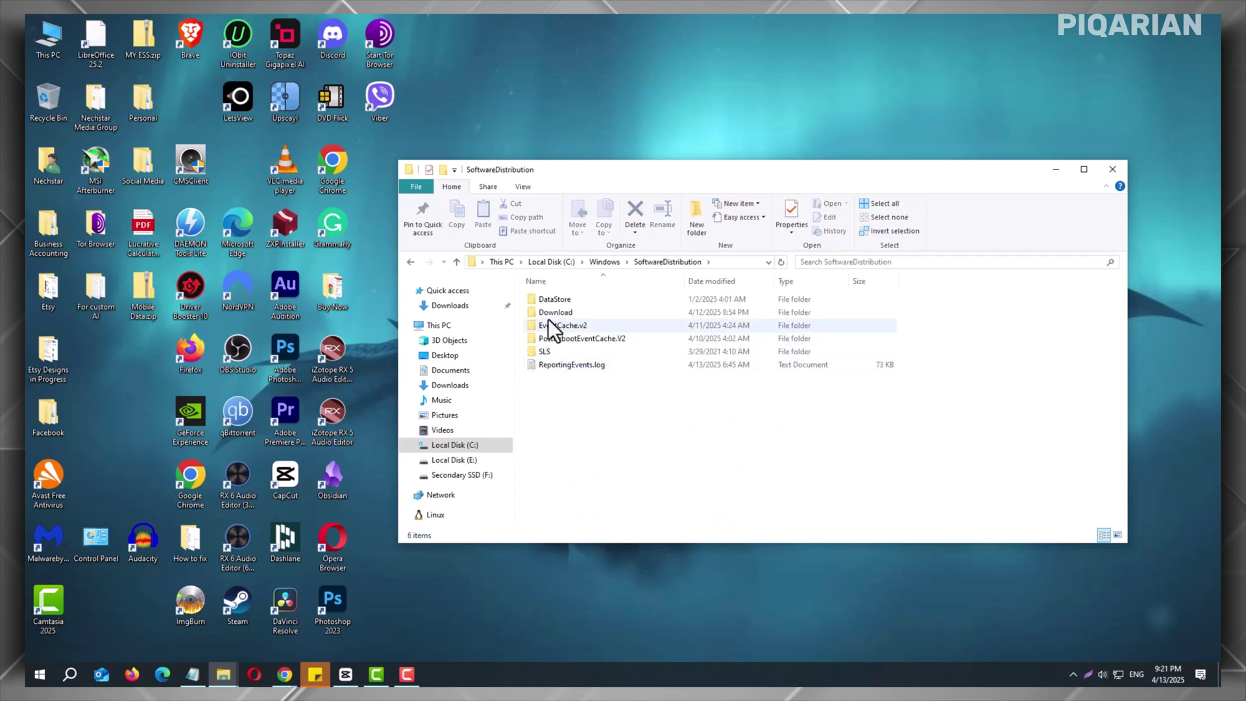
Delete both folders inside the Download folder, approving the admin prompts.
double_click(549, 315)
left_click_drag(599, 384, 620, 294)
key("Delete")
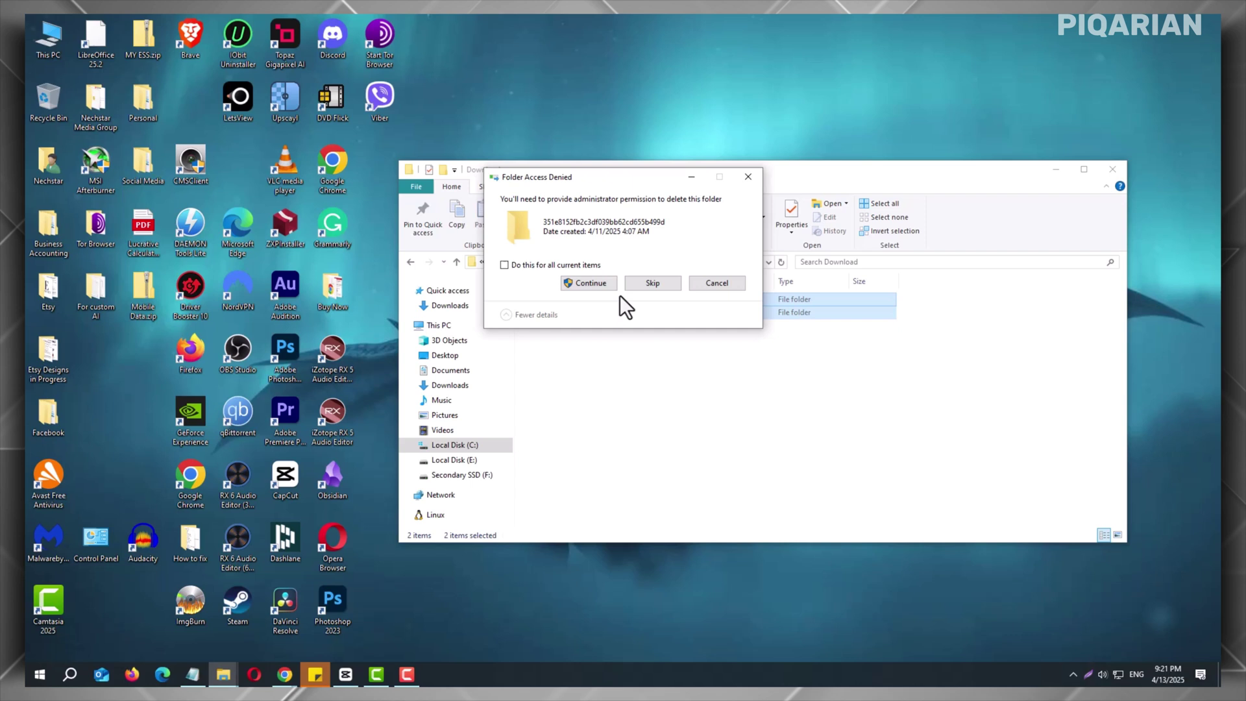
left_click(586, 282)
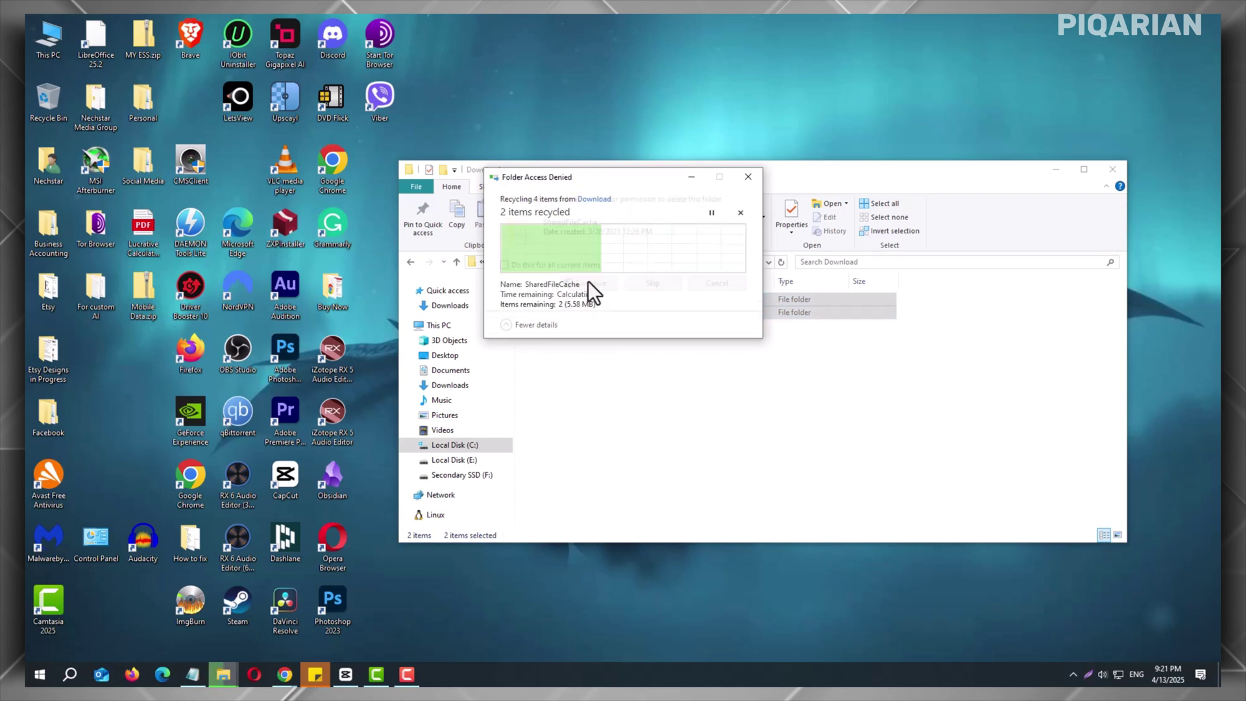
left_click(570, 286)
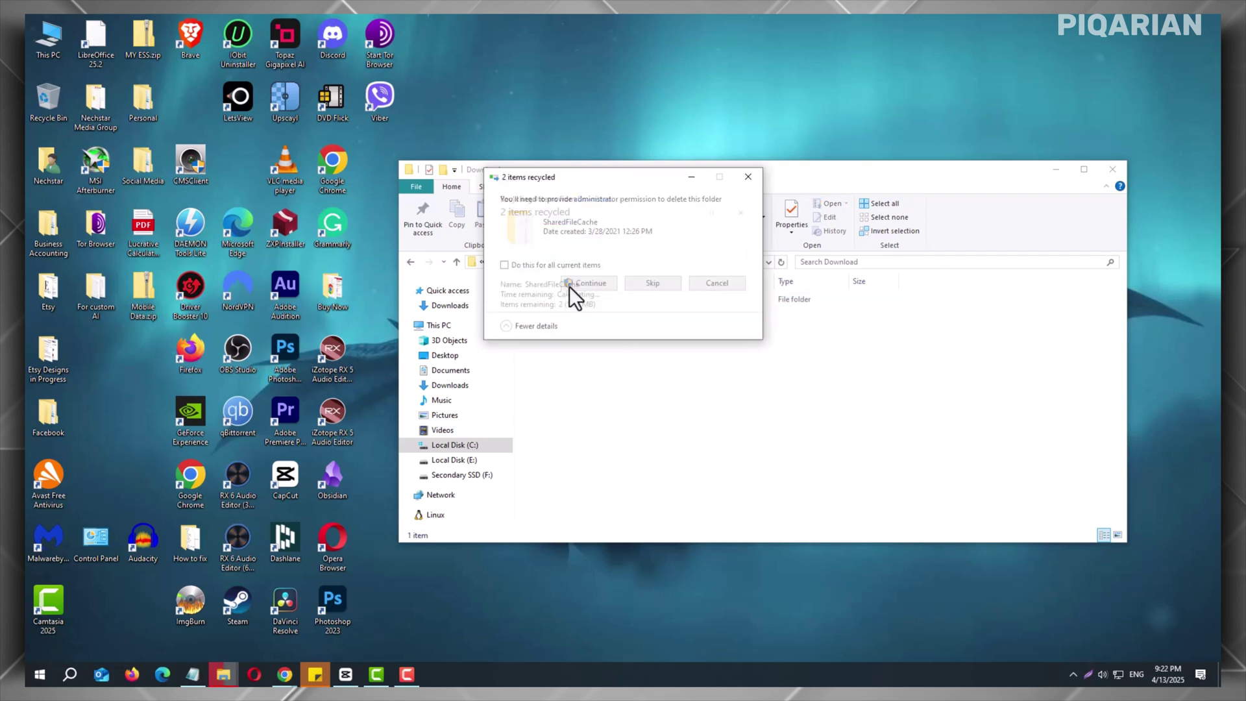
Close File Explorer and empty the Recycle Bin permanently.
left_click(1112, 168)
right_click(52, 103)
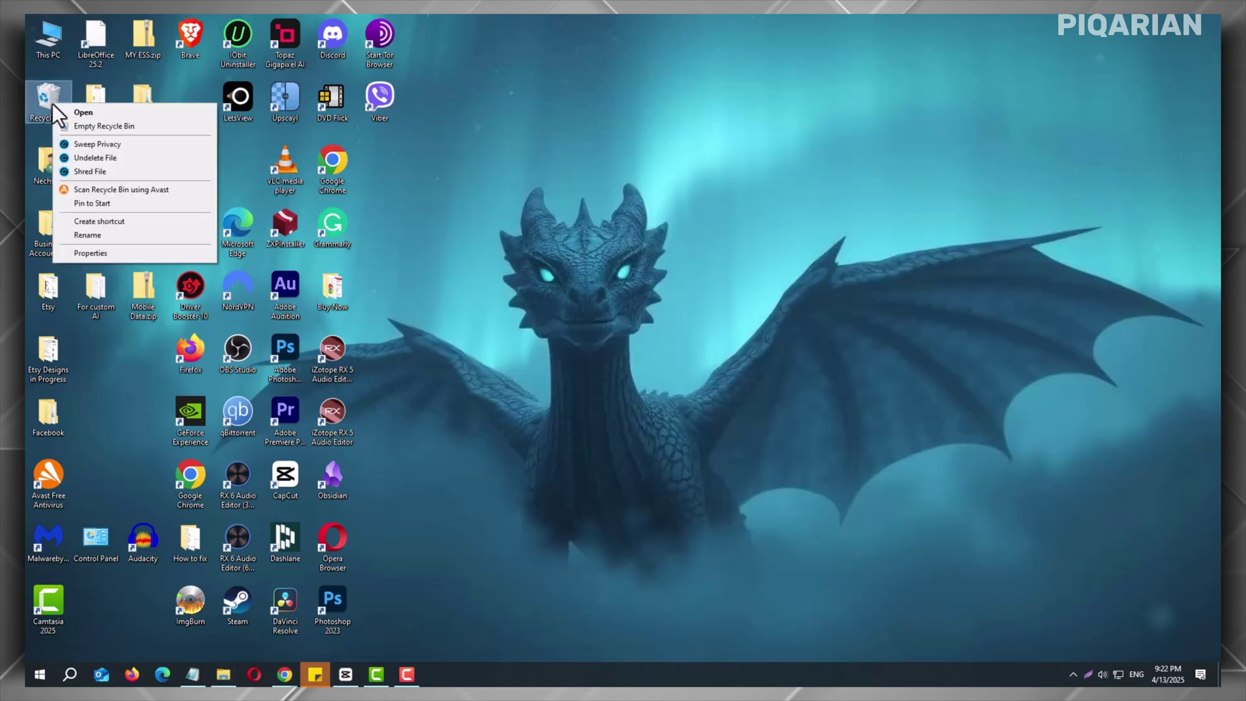
left_click(83, 126)
left_click(673, 354)
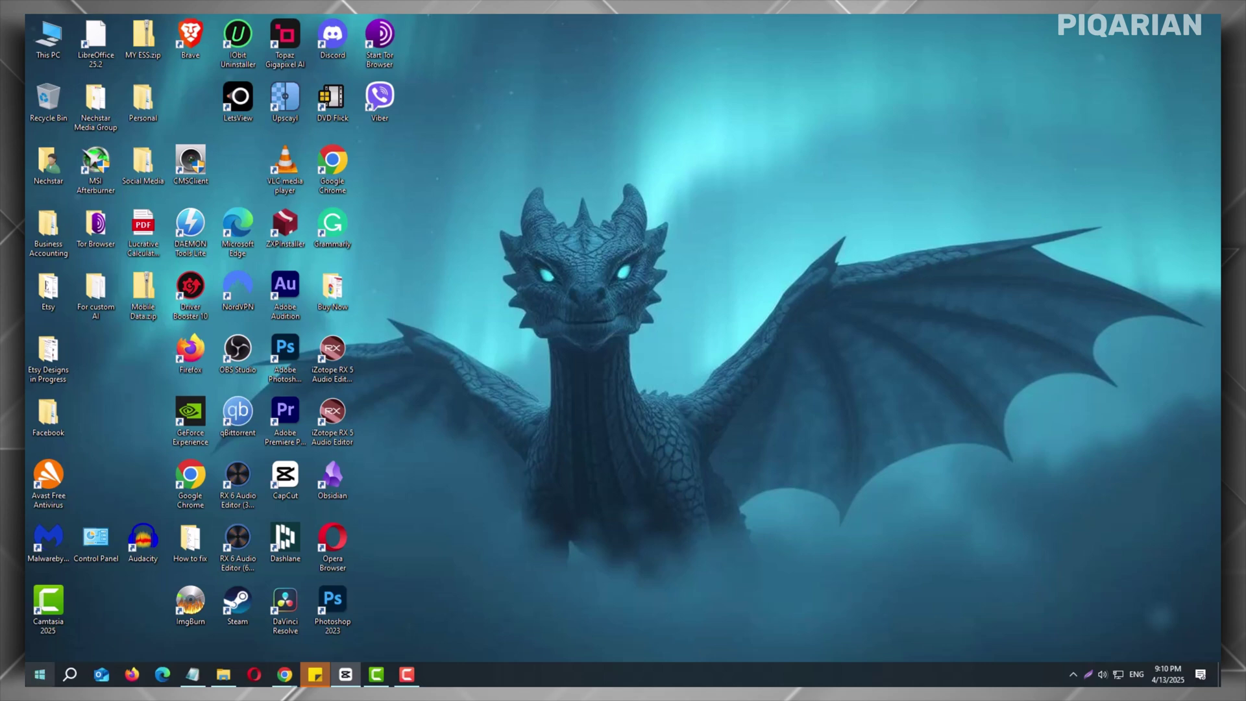
Launch Disk Cleanup from Start search and scan drive C:.
left_click(38, 677)
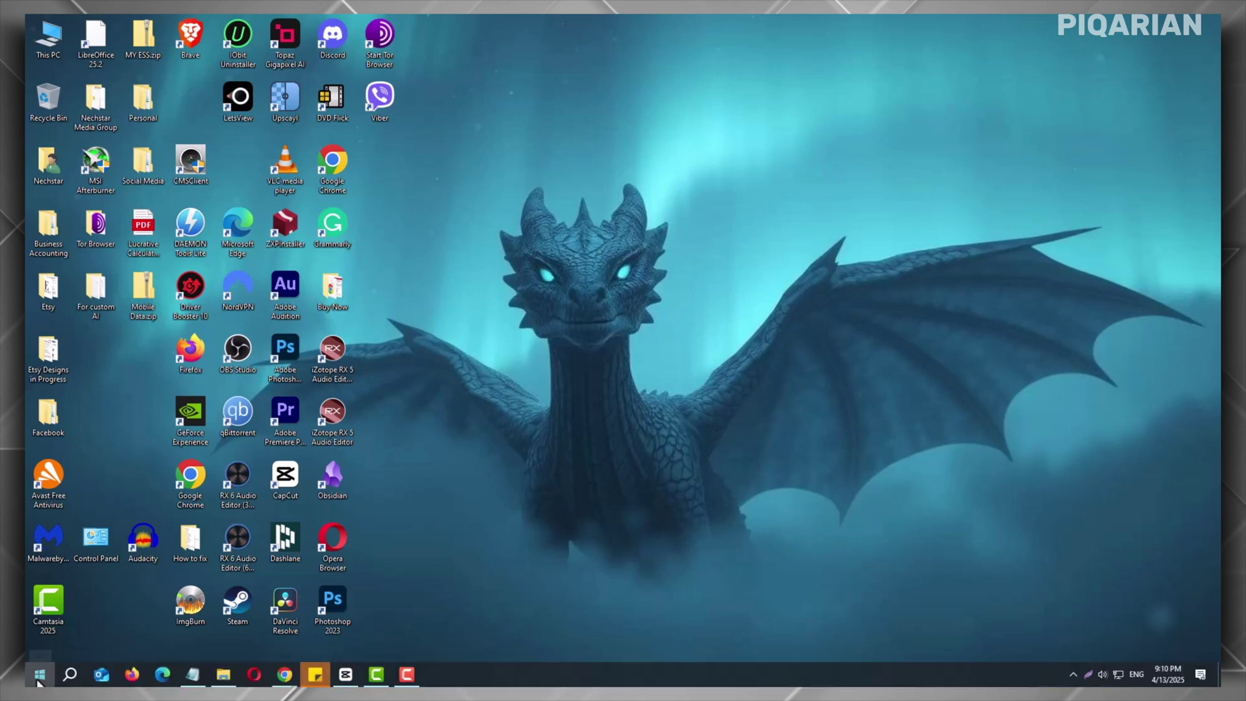
type("d")
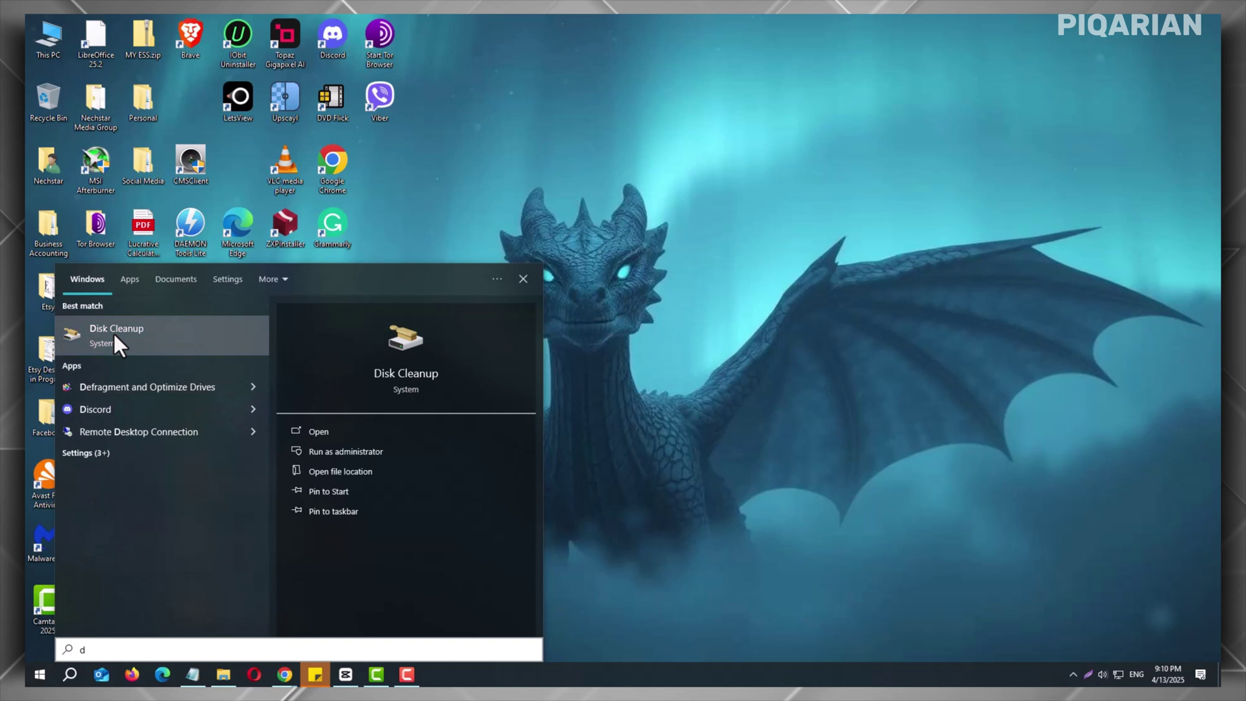
left_click(114, 332)
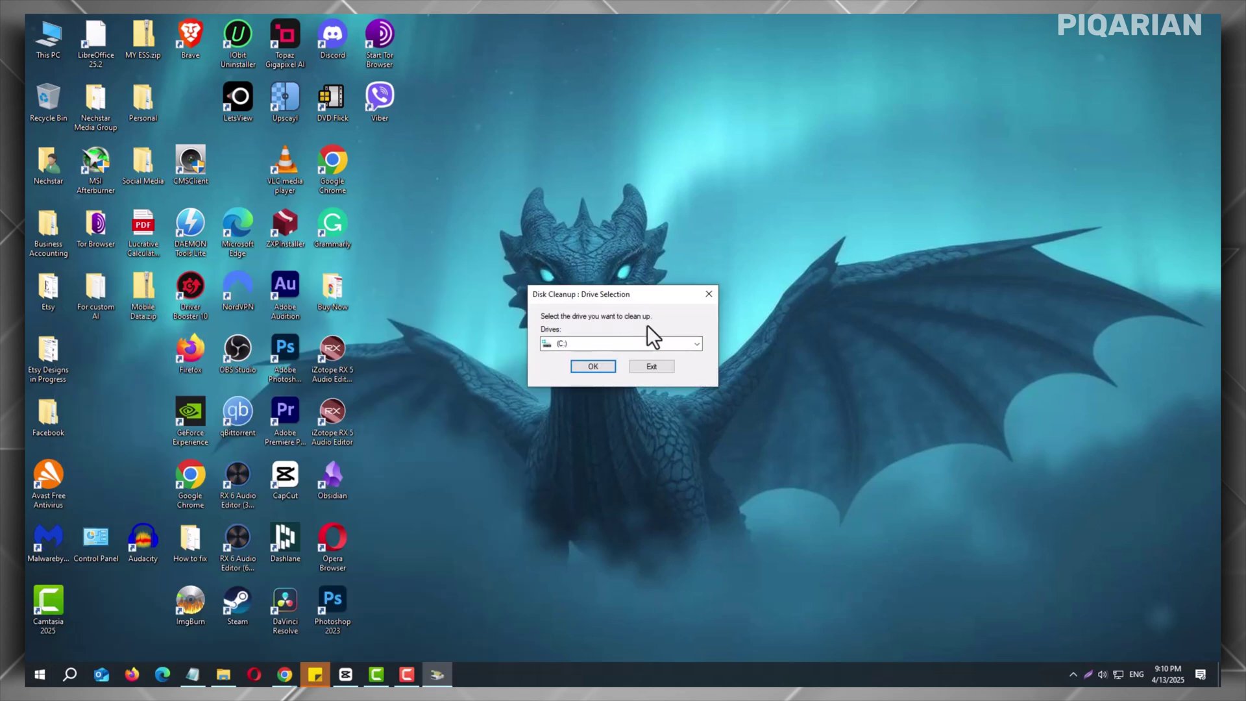
left_click(585, 368)
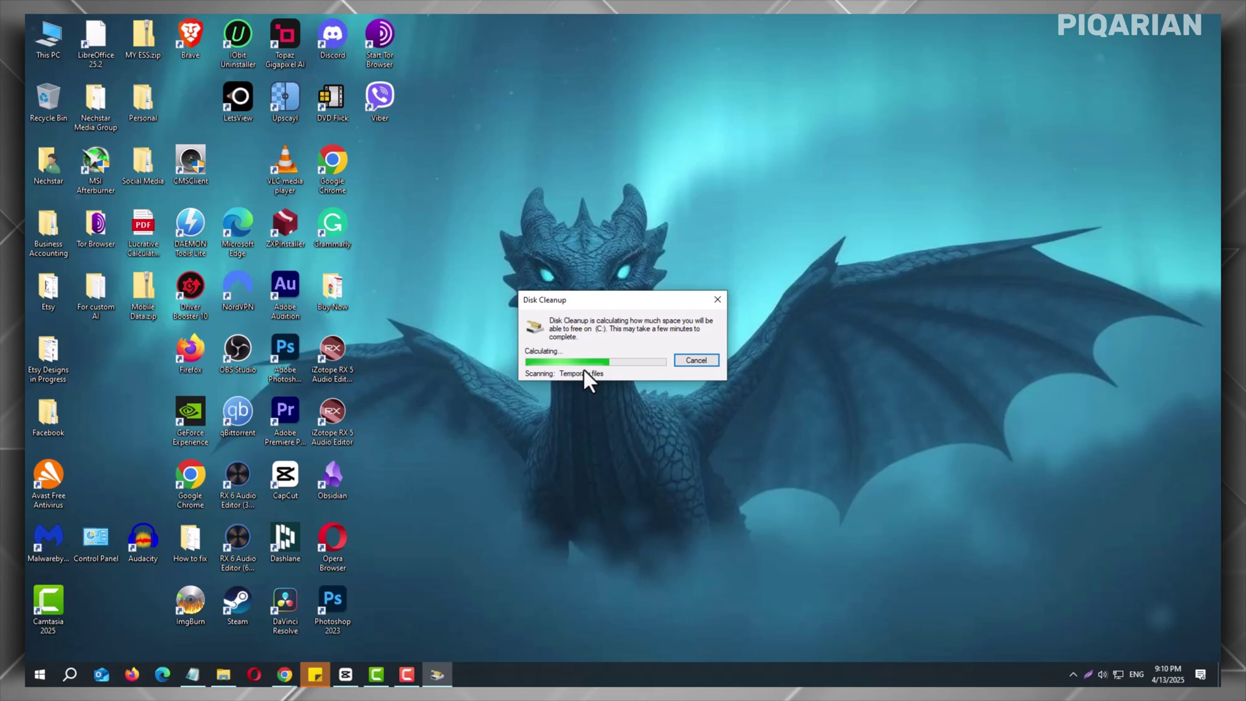
Review the 103 MB of freeable files, then request a system-files scan.
left_click_drag(200, 64, 703, 186)
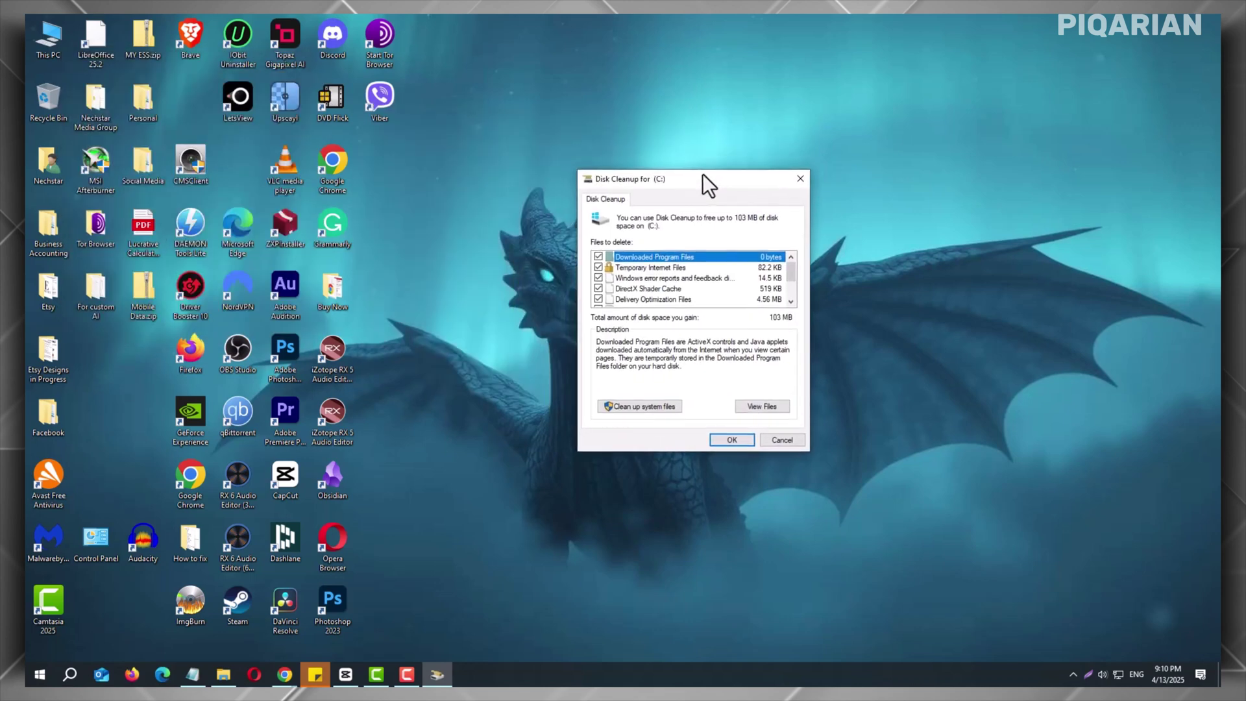
scroll(652, 281, "down", 2)
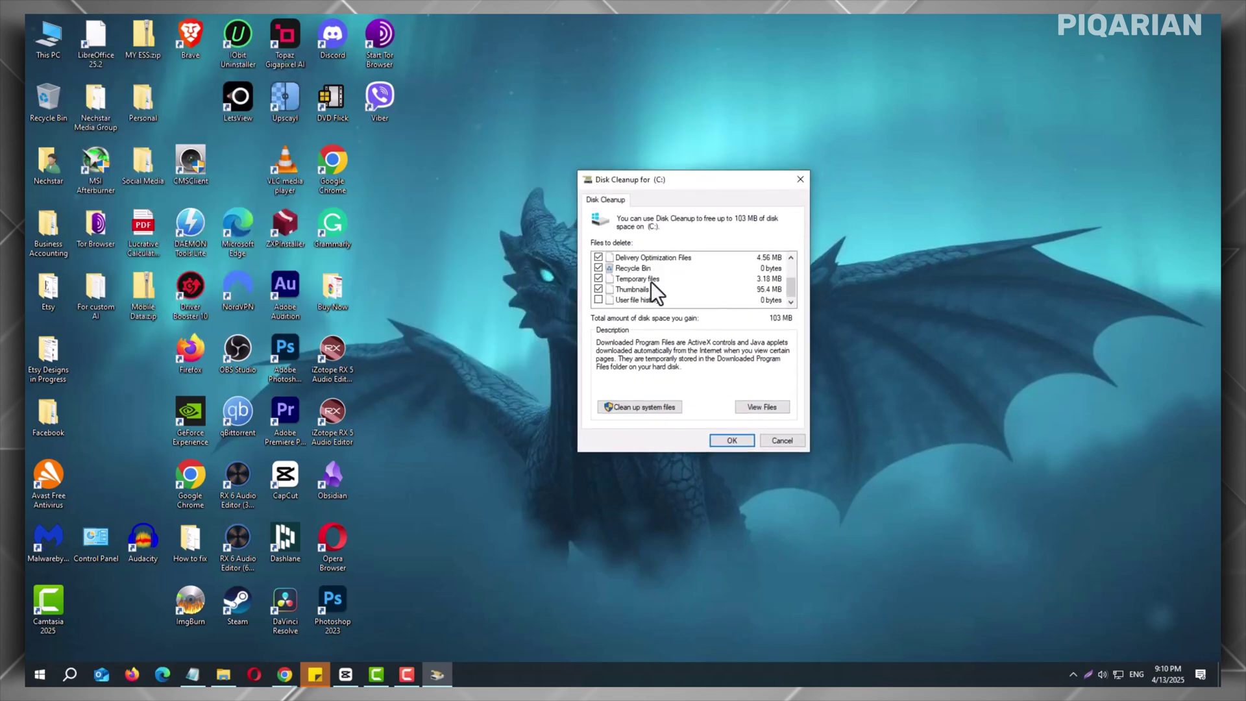
scroll(652, 281, "up", 2)
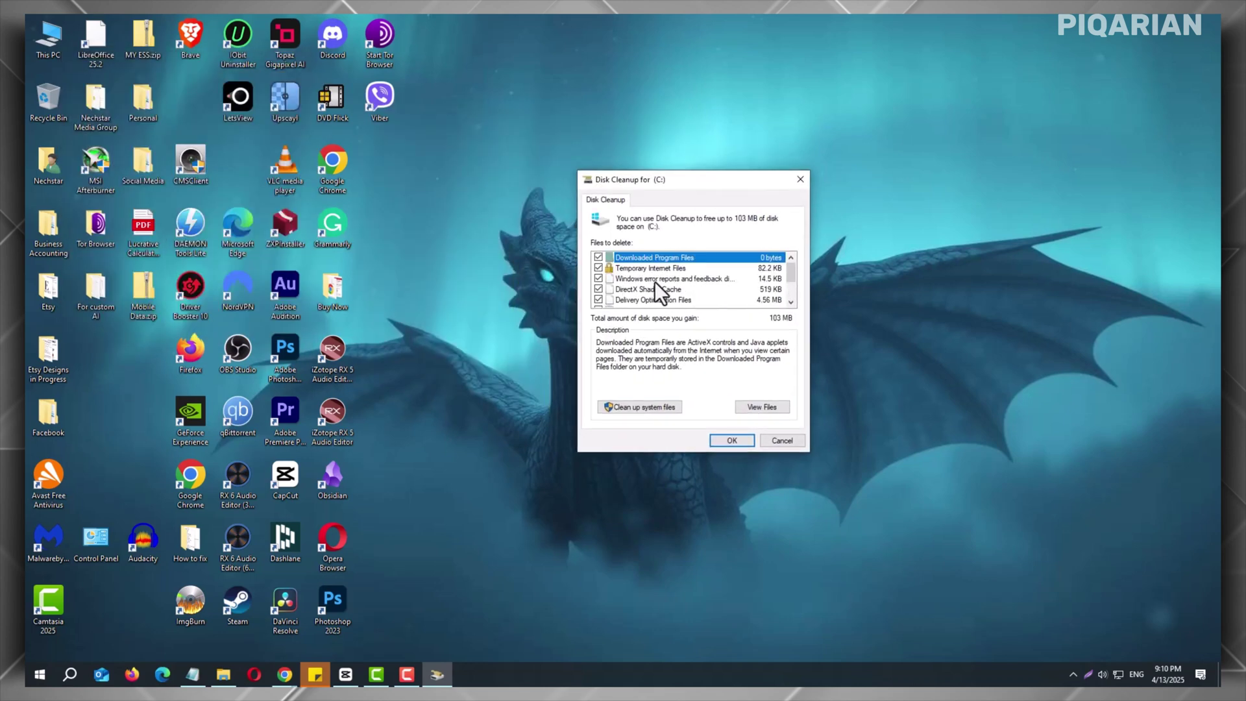
left_click(638, 407)
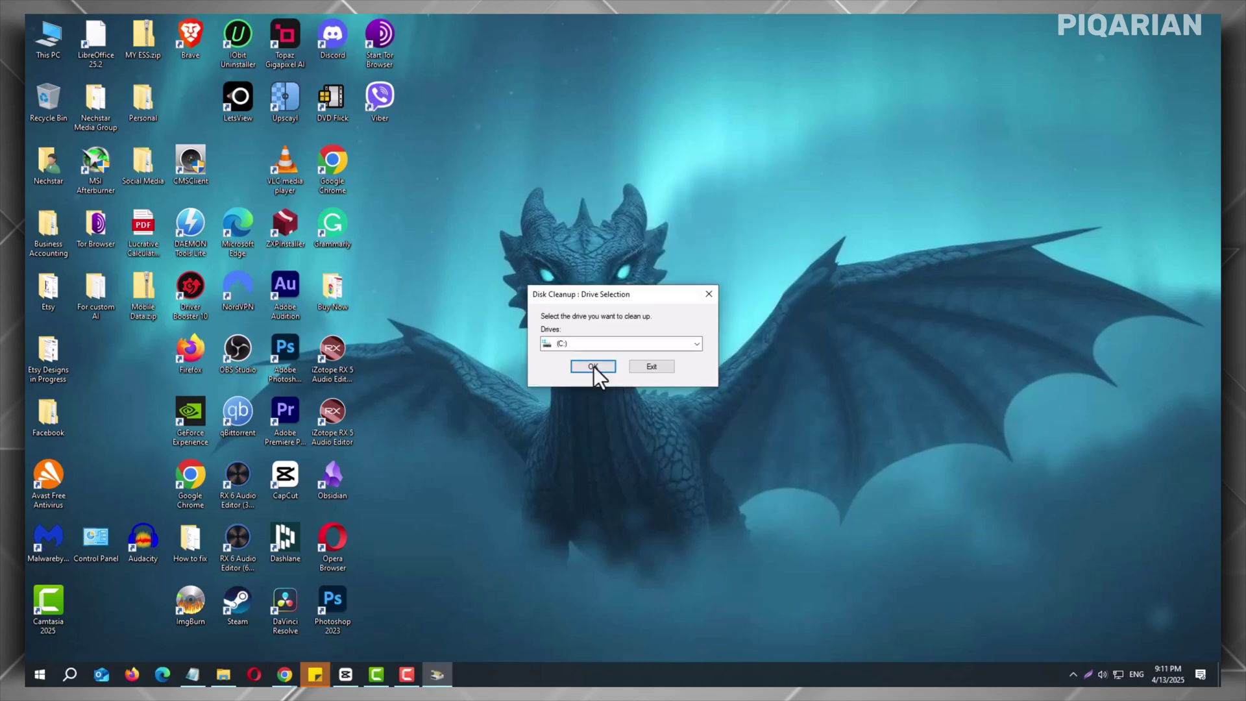
Rescan C: for system files and review the 408 MB list, including 304 MB Windows Update Cleanup.
left_click(593, 367)
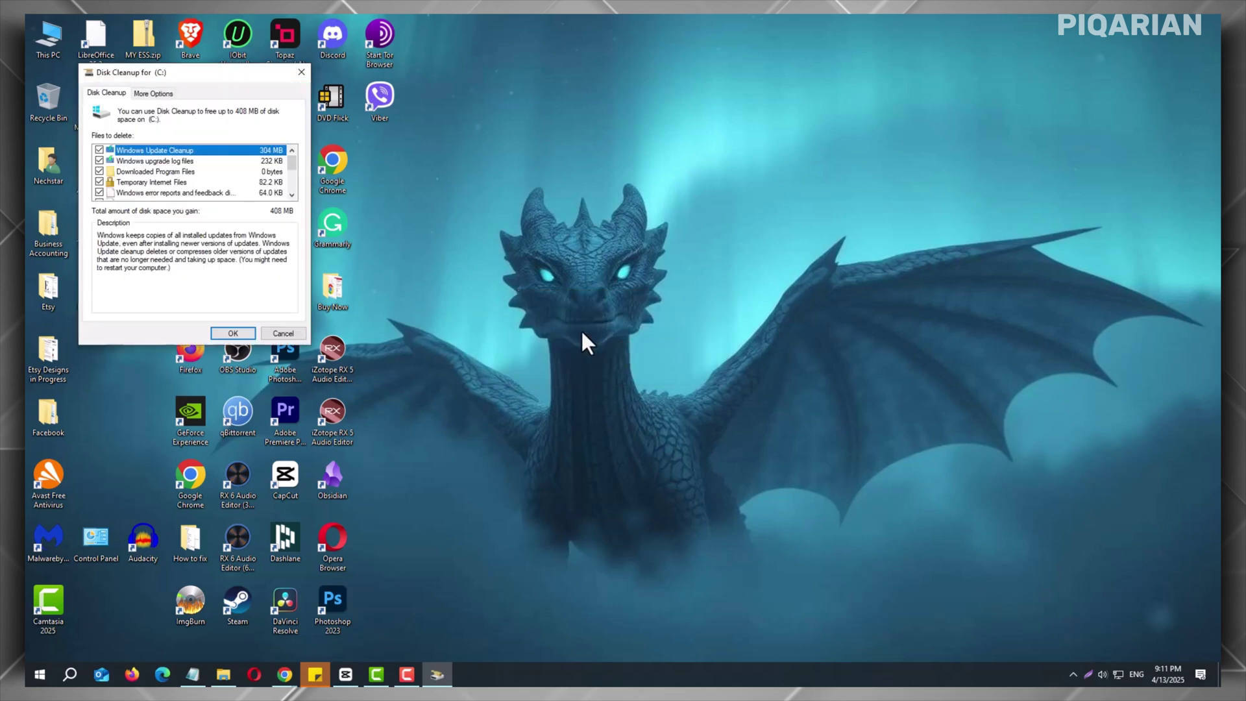
left_click_drag(240, 78, 715, 188)
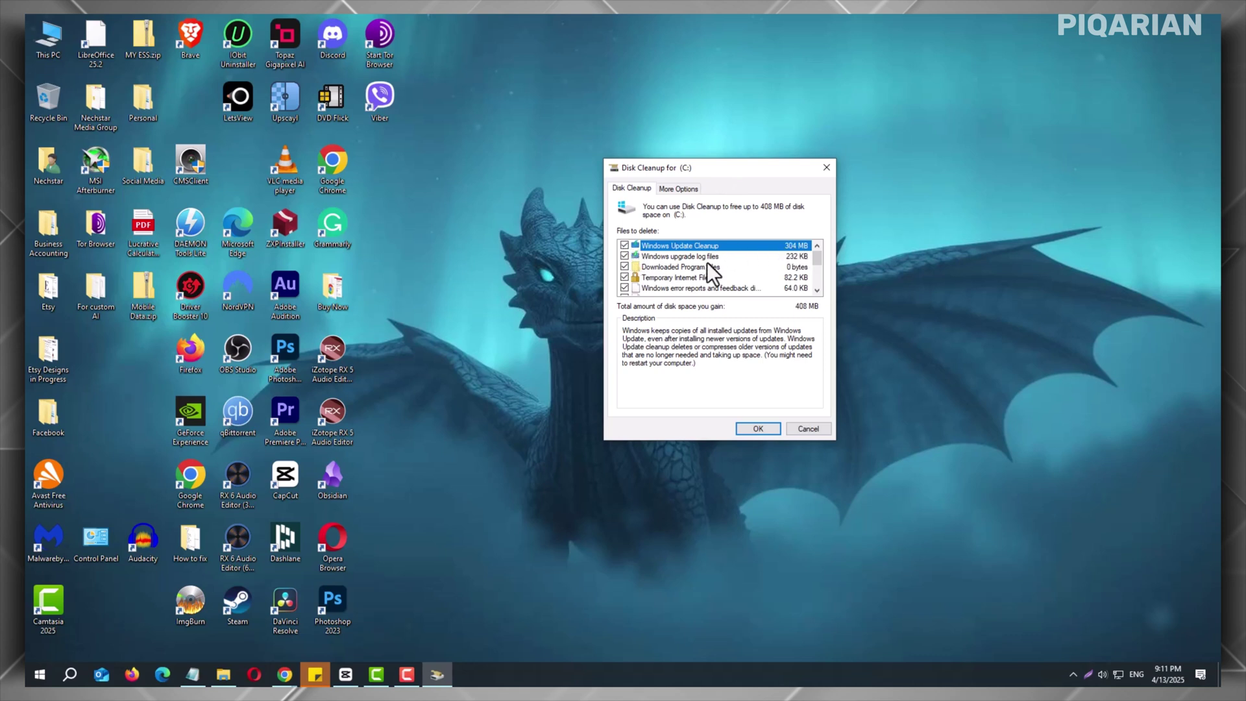
scroll(751, 260, "down", 4)
scroll(712, 272, "up", 4)
scroll(713, 284, "down", 3)
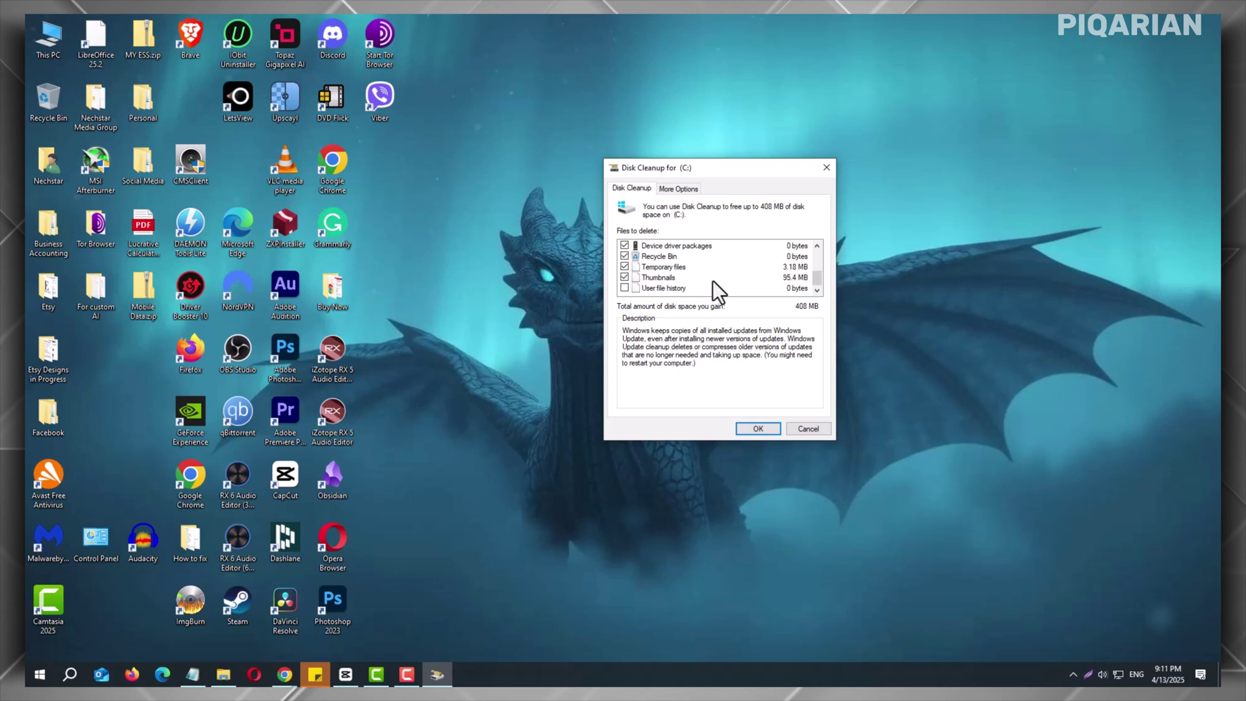
scroll(713, 280, "up", 5)
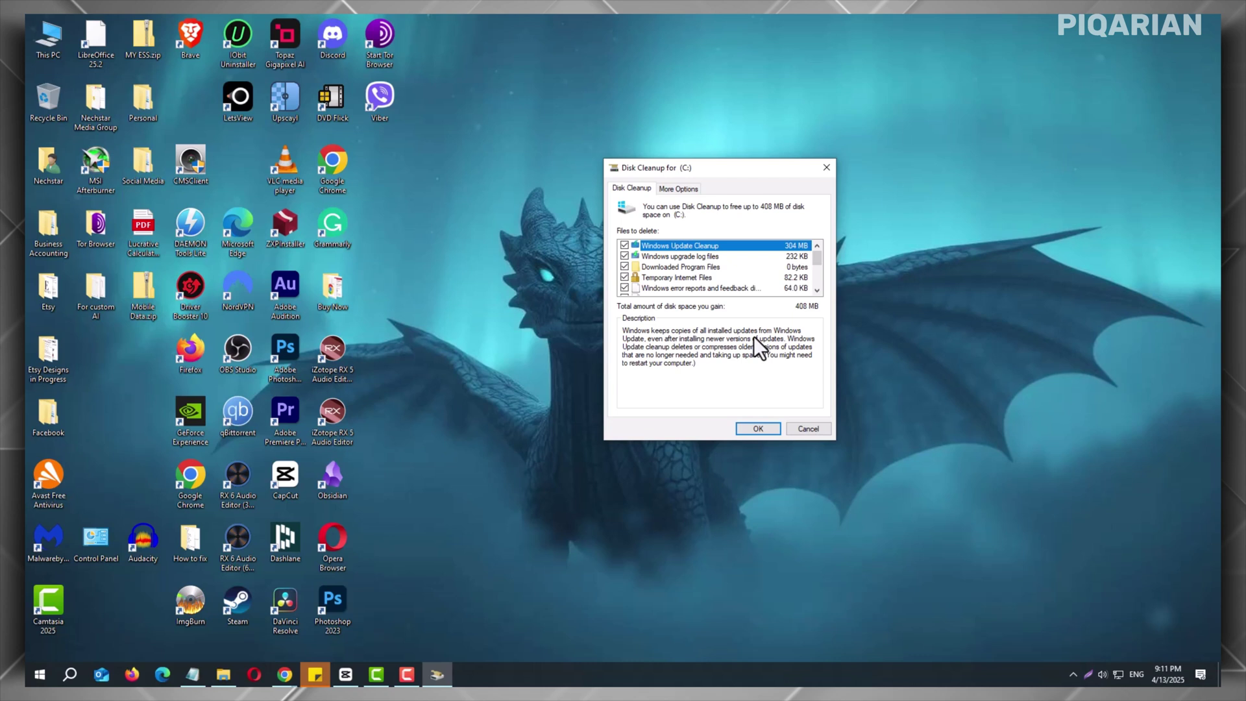
left_click(807, 428)
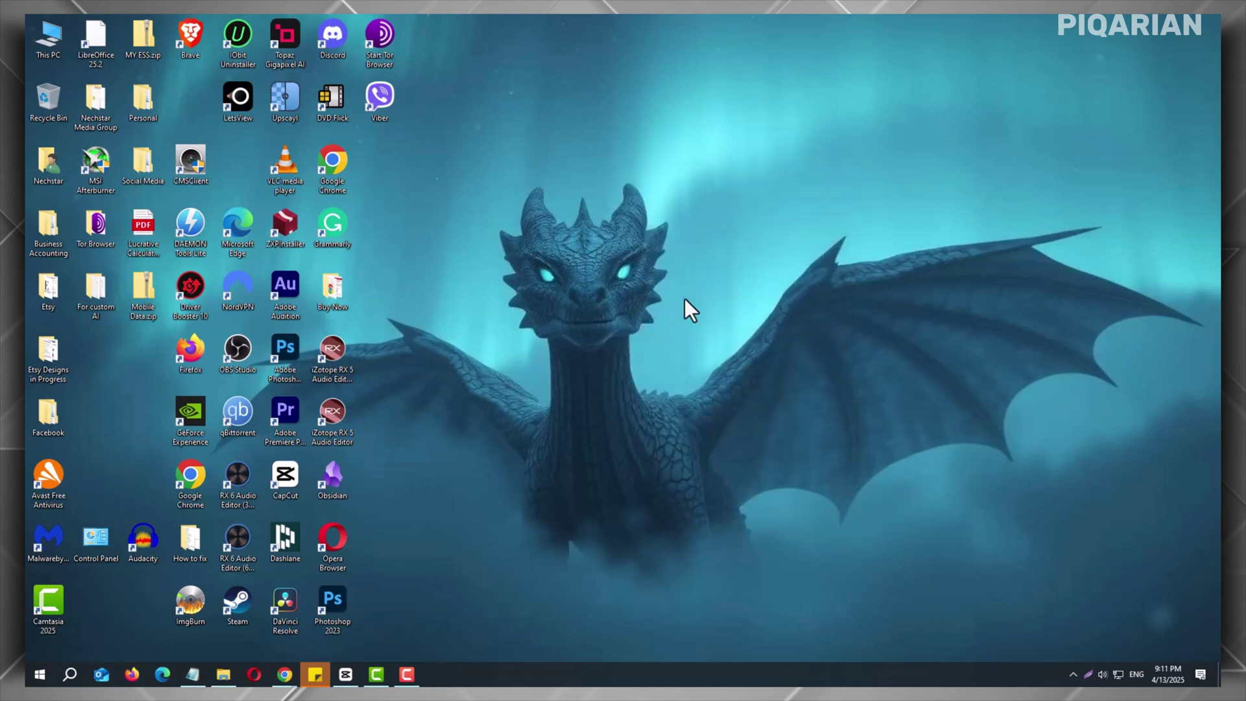